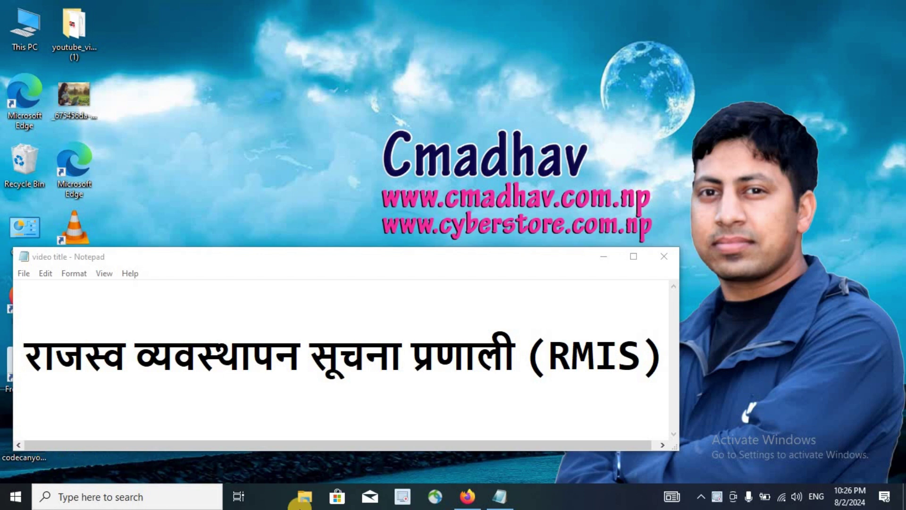
Step: Switch to Firefox and log in to SuTRA with the account username and password
{"action": "left_click", "coordinate": [469, 494]}
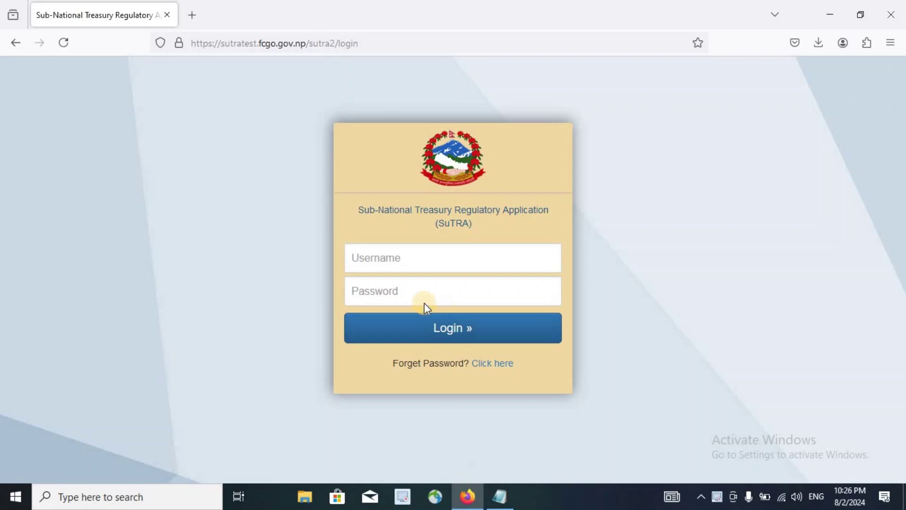
{"action": "left_click", "coordinate": [415, 258]}
{"action": "left_click", "coordinate": [413, 282]}
{"action": "left_click", "coordinate": [418, 329]}
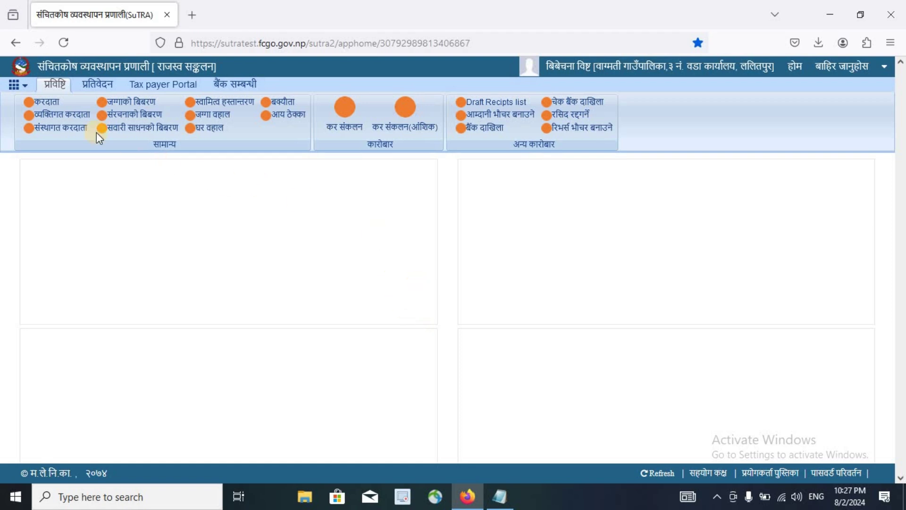
Step: Open the बक्यौता (dues) entry form and look up the taxpayer by entering the taxpayer code
{"action": "left_click", "coordinate": [277, 109]}
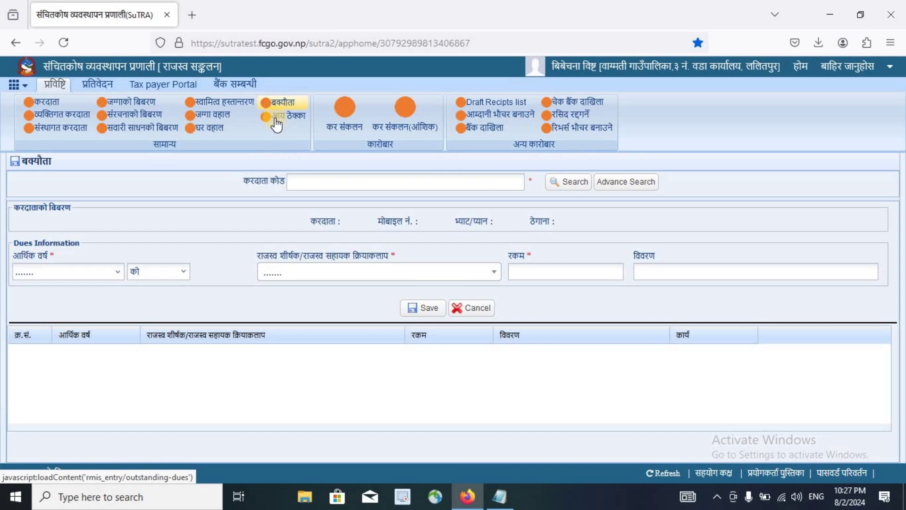
{"action": "left_click", "coordinate": [342, 180]}
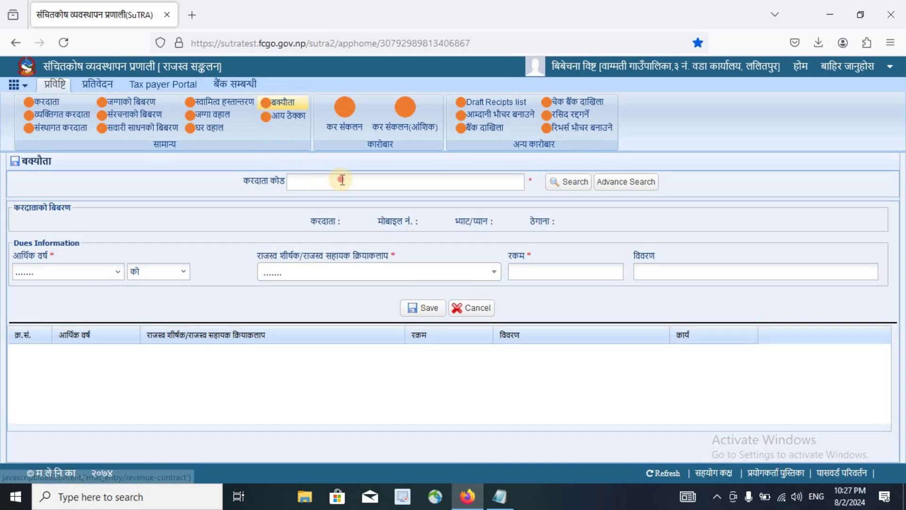
{"action": "type", "text": "152"}
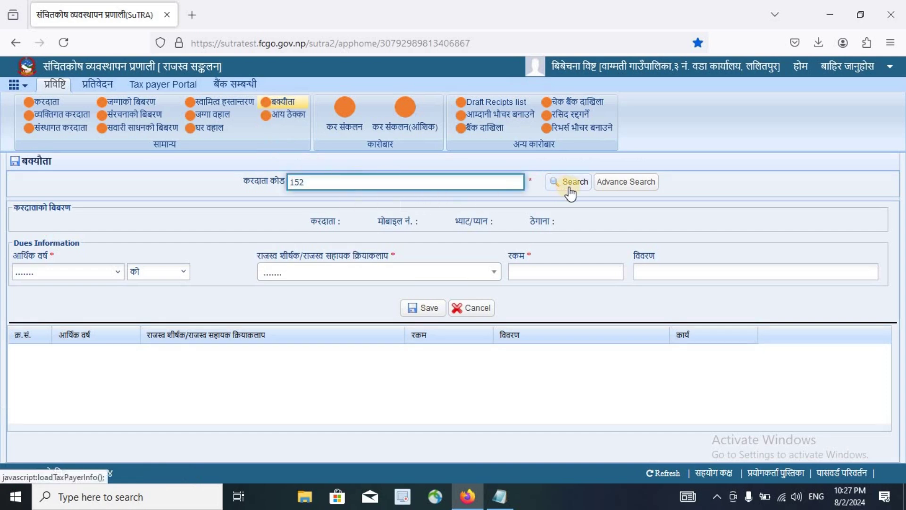
Step: Run an unfiltered advanced taxpayer search, look through the taxpayer list, and close the search window
{"action": "left_click", "coordinate": [604, 184]}
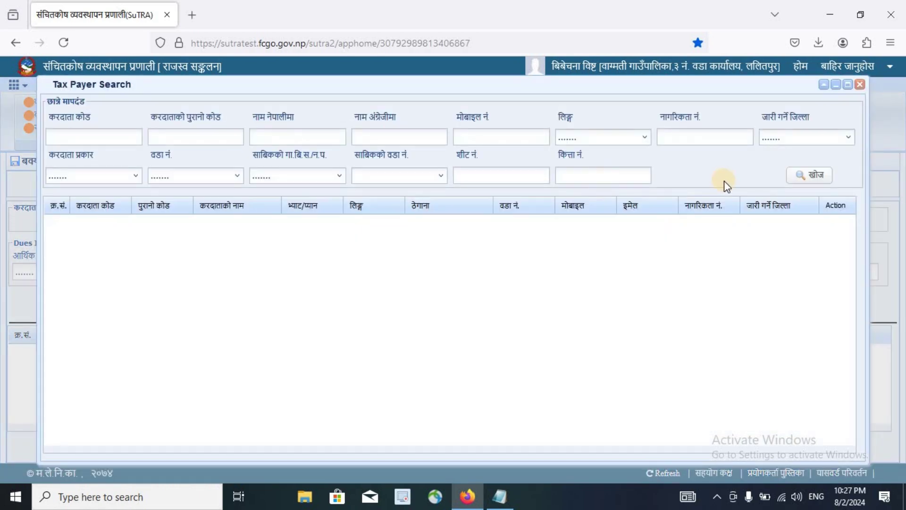
{"action": "left_click", "coordinate": [801, 176]}
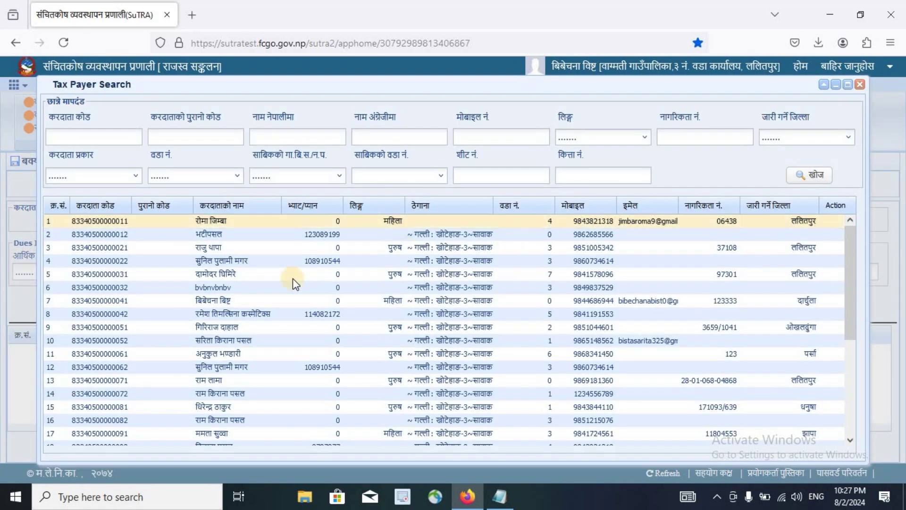
{"action": "scroll", "coordinate": [288, 283], "scroll_direction": "down", "scroll_amount": 5}
{"action": "scroll", "coordinate": [283, 350], "scroll_direction": "up", "scroll_amount": 5}
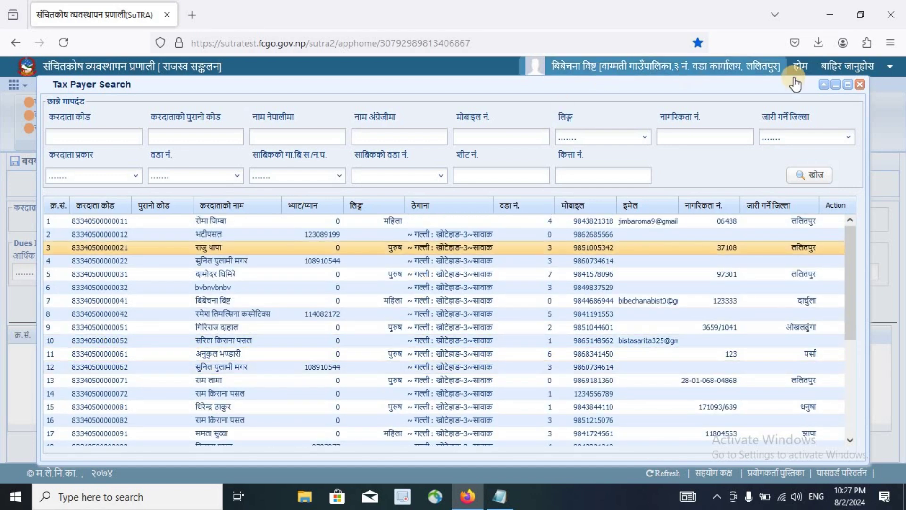
{"action": "left_click", "coordinate": [861, 86]}
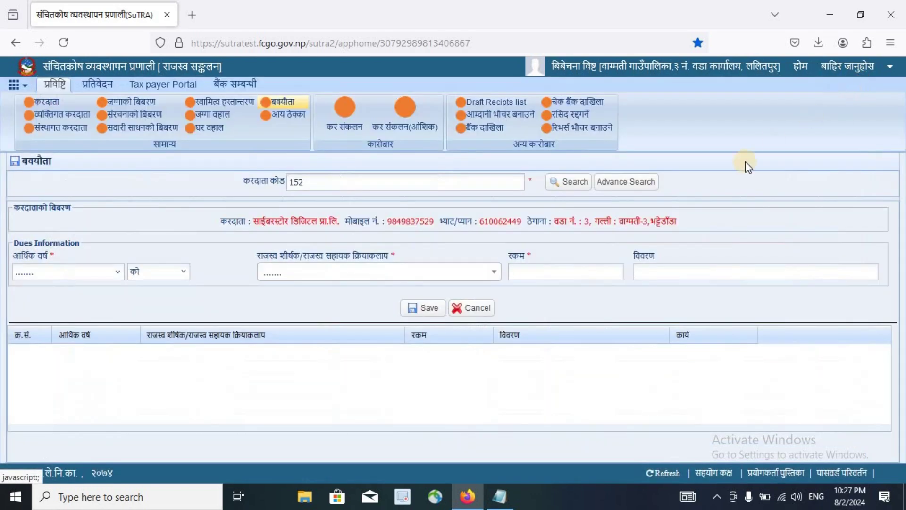
Step: Fill in the dues with fiscal year 2080/81, revenue heading 146110101 व्यवसाय कर (पूँजिगत लगानी र आर्थिक कारोवार) and amount 500
{"action": "left_click", "coordinate": [97, 276]}
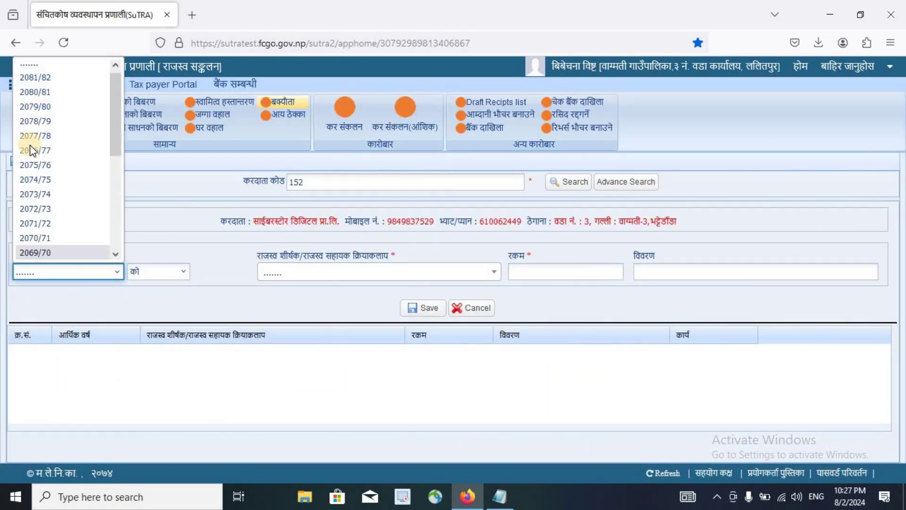
{"action": "left_click", "coordinate": [46, 92]}
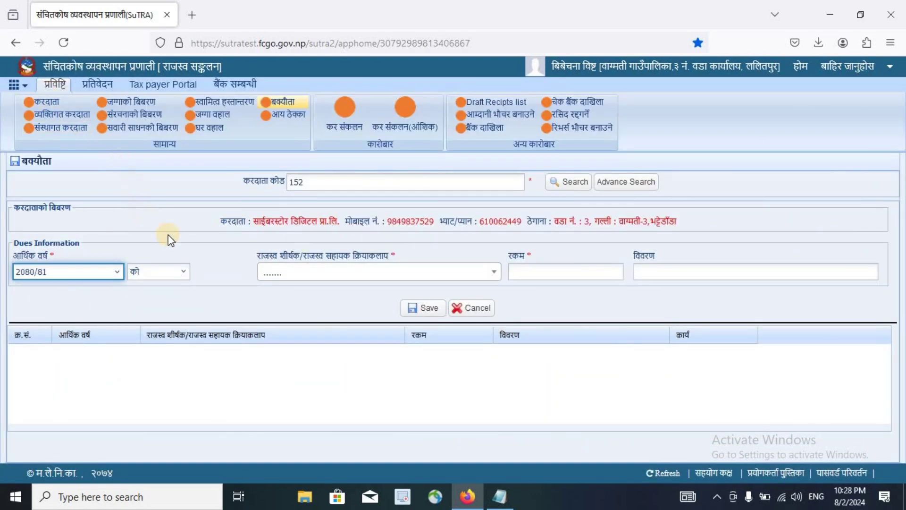
{"action": "left_click", "coordinate": [281, 272]}
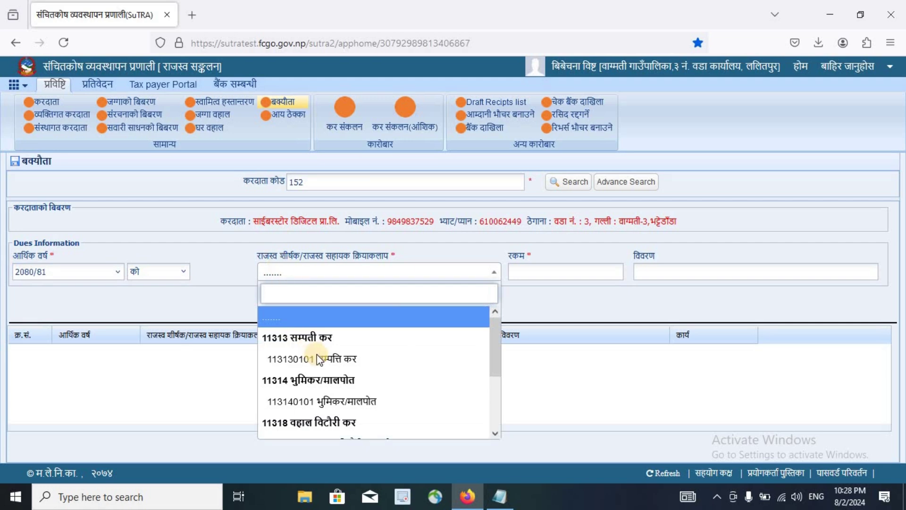
{"action": "scroll", "coordinate": [339, 363], "scroll_direction": "down", "scroll_amount": 2}
{"action": "key", "text": "Return"}
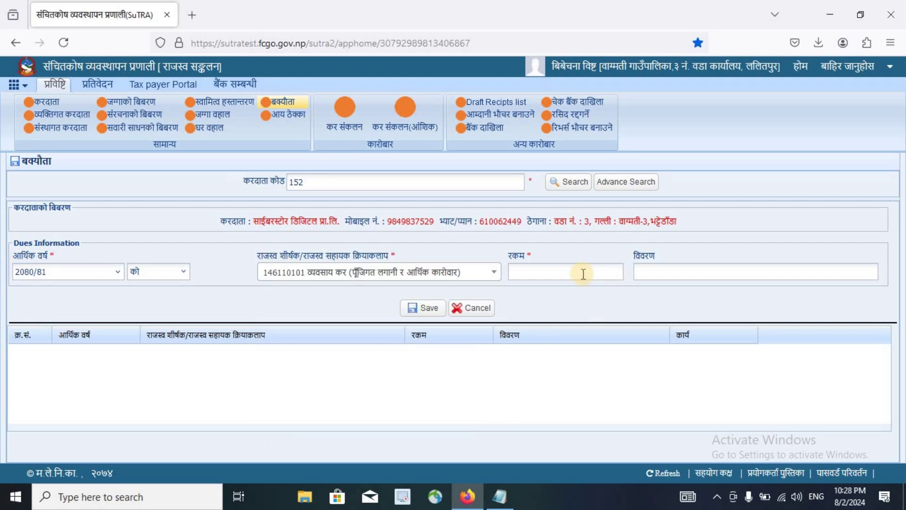
{"action": "left_click", "coordinate": [583, 271]}
{"action": "type", "text": "500"}
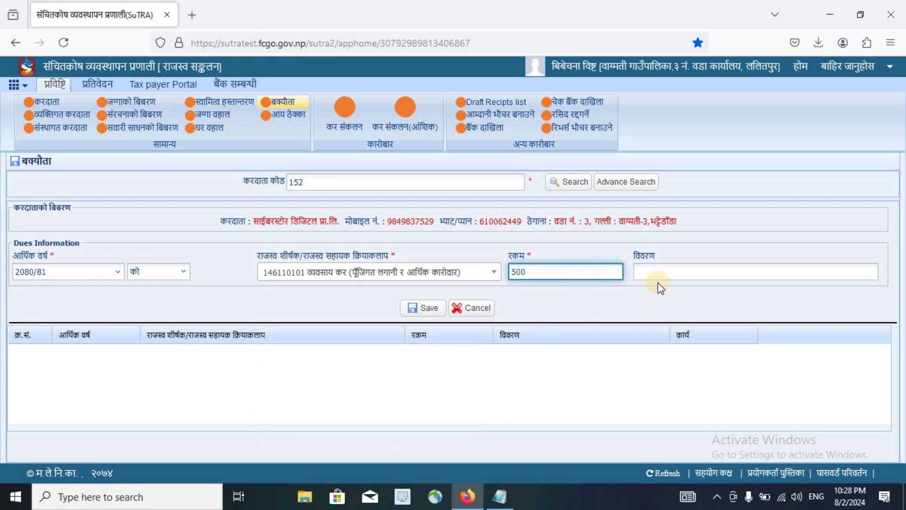
{"action": "left_click", "coordinate": [663, 272]}
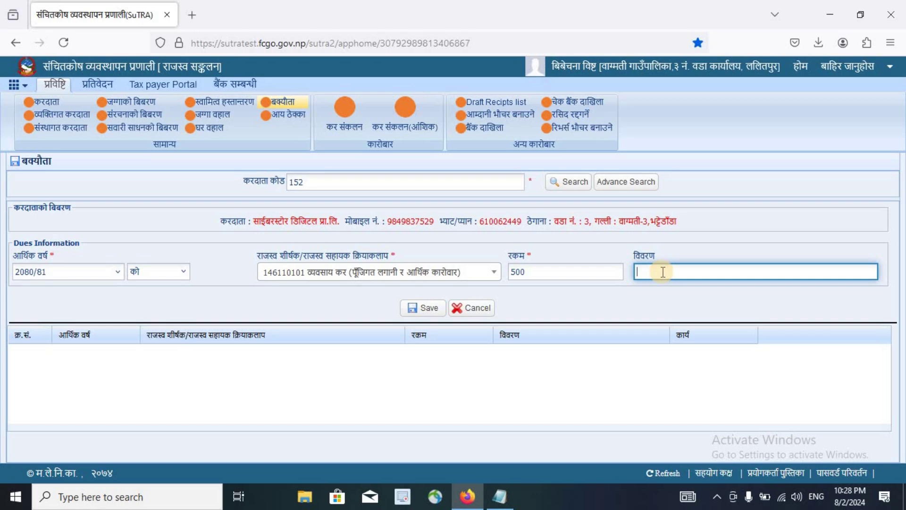
{"action": "type", "text": "https://sutratest.fcgo.gov.np/sutra2/apphome"}
{"action": "key", "text": "ctrl+a"}
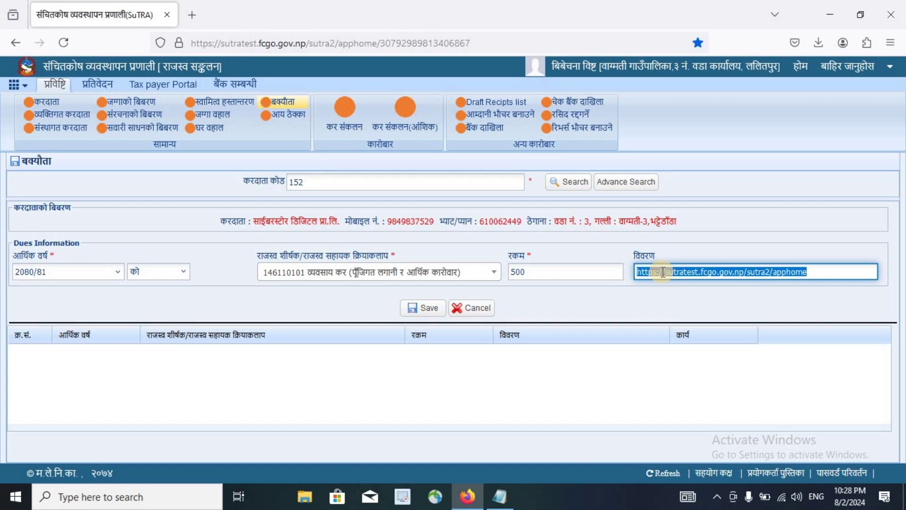
{"action": "type", "text": "A"}
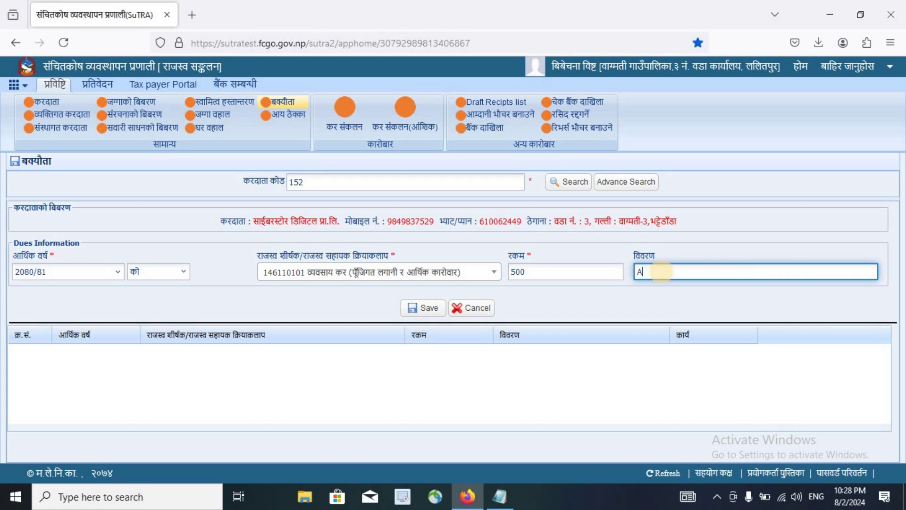
{"action": "key", "text": "BackSpace"}
Step: Enter the dues description "आ.ब. 2080/81को बक्यौता ।" in Nepali and save the record
{"action": "key", "text": "alt+shift"}
{"action": "type", "text": "आब"}
{"action": "key", "text": "BackSpace"}
{"action": "key", "text": "BackSpace"}
{"action": "type", "text": ".ब. 2080/81को "}
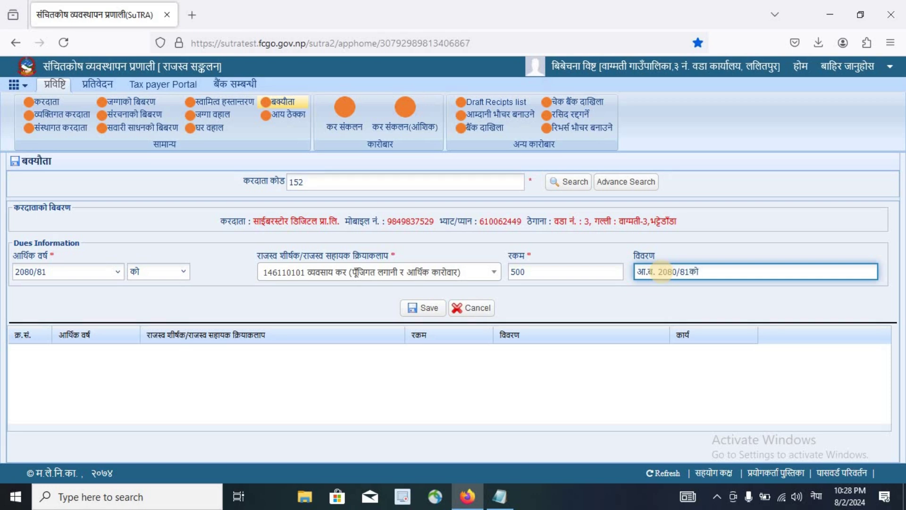
{"action": "type", "text": "बक्यौता ।"}
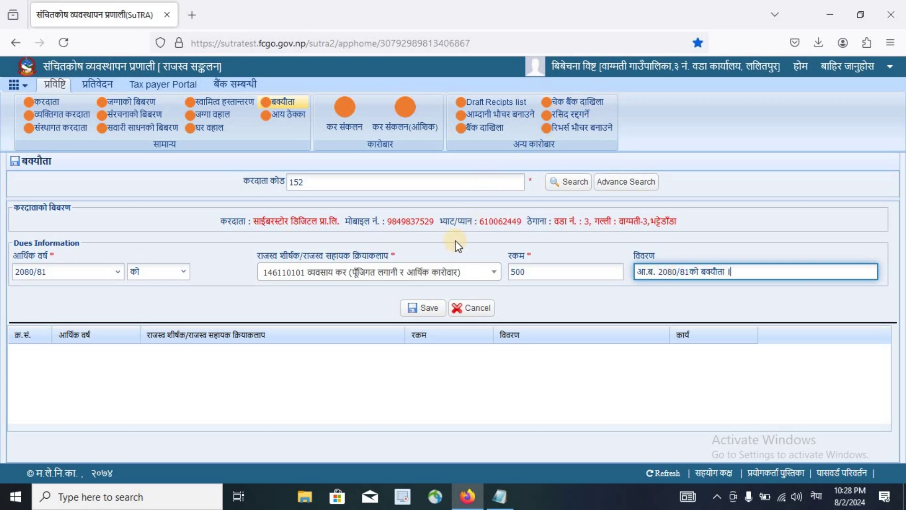
{"action": "left_click", "coordinate": [424, 308]}
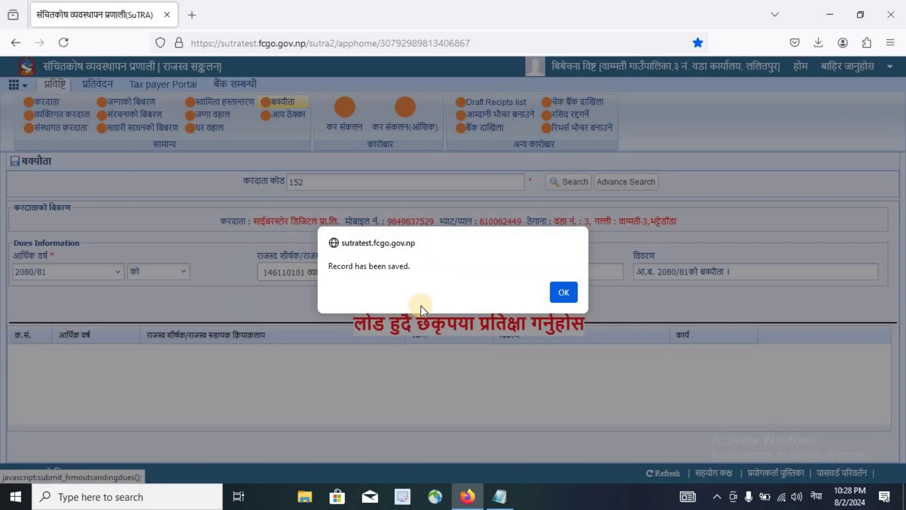
{"action": "left_click", "coordinate": [567, 292]}
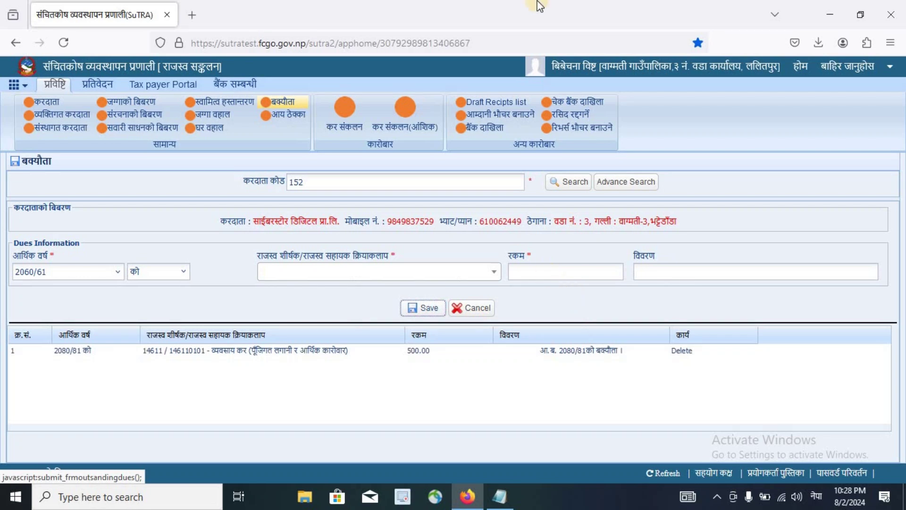
{"action": "left_click", "coordinate": [104, 278]}
{"action": "scroll", "coordinate": [95, 188], "scroll_direction": "up", "scroll_amount": 5}
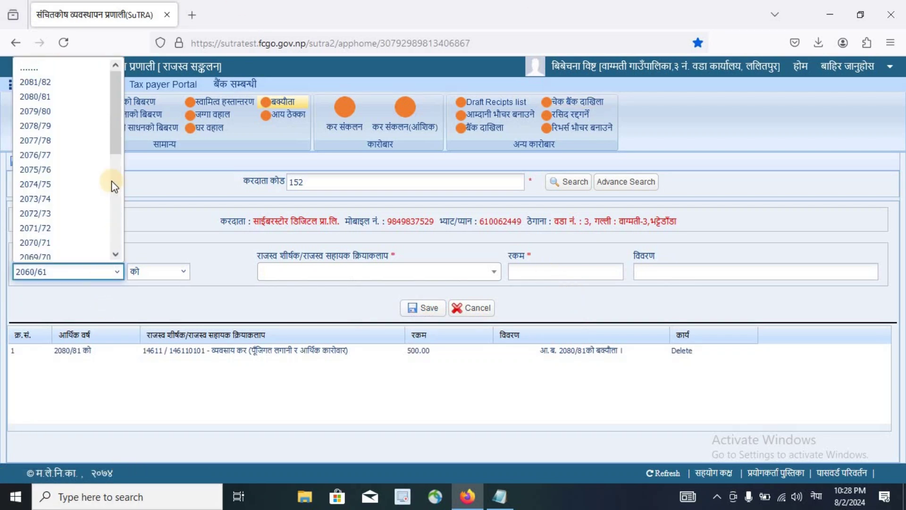
{"action": "left_click", "coordinate": [32, 116]}
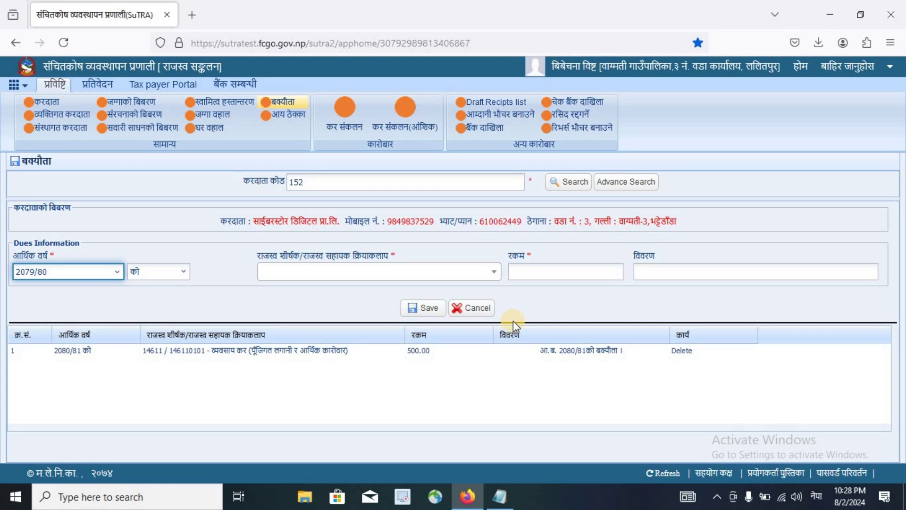
Step: Open the कर संकलन (tax collection) form and look up the same taxpayer by taxpayer code
{"action": "left_click", "coordinate": [345, 109]}
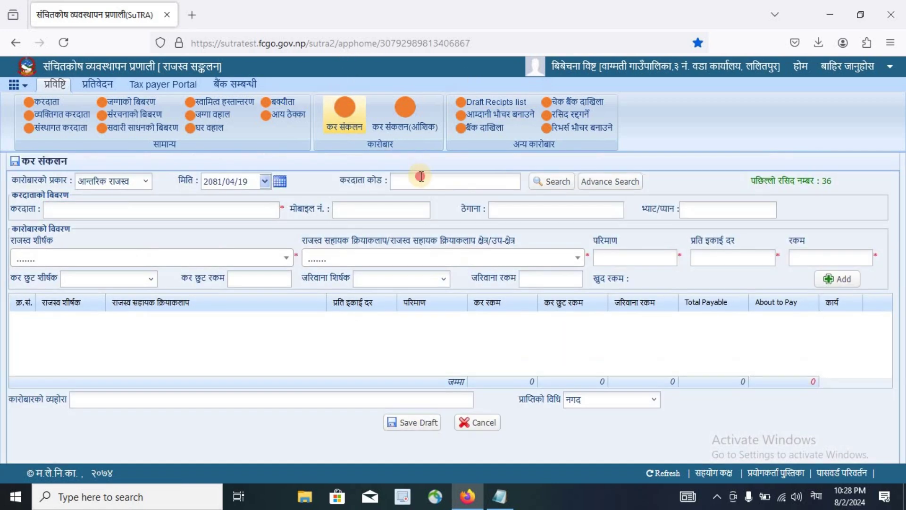
{"action": "left_click", "coordinate": [421, 177]}
{"action": "type", "text": "152"}
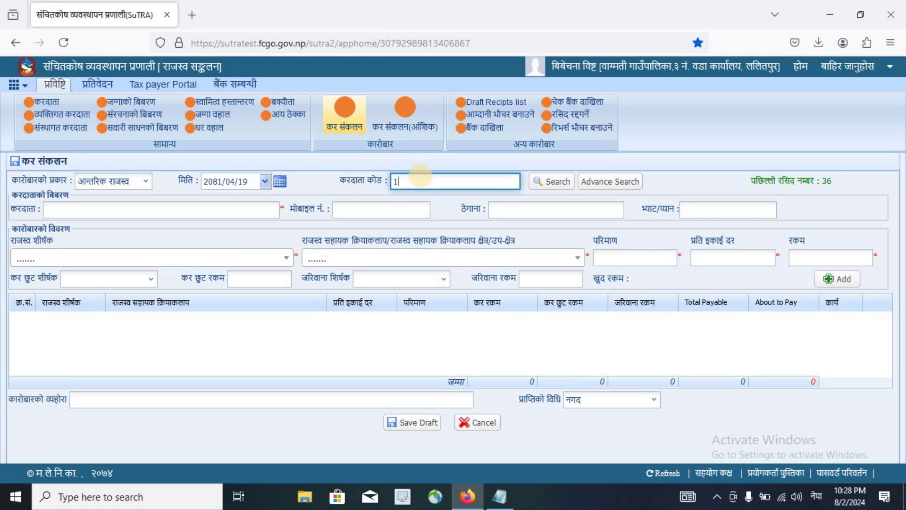
{"action": "left_click", "coordinate": [537, 185]}
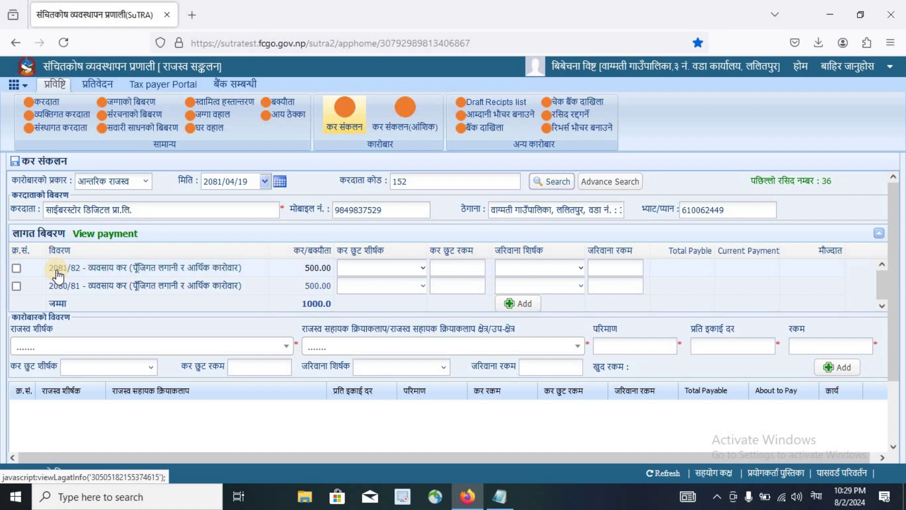
Step: Select the 2080/81 and 2081/82 व्यवसाय कर dues and add both to the collection list
{"action": "left_click", "coordinate": [16, 286]}
{"action": "left_click", "coordinate": [16, 268]}
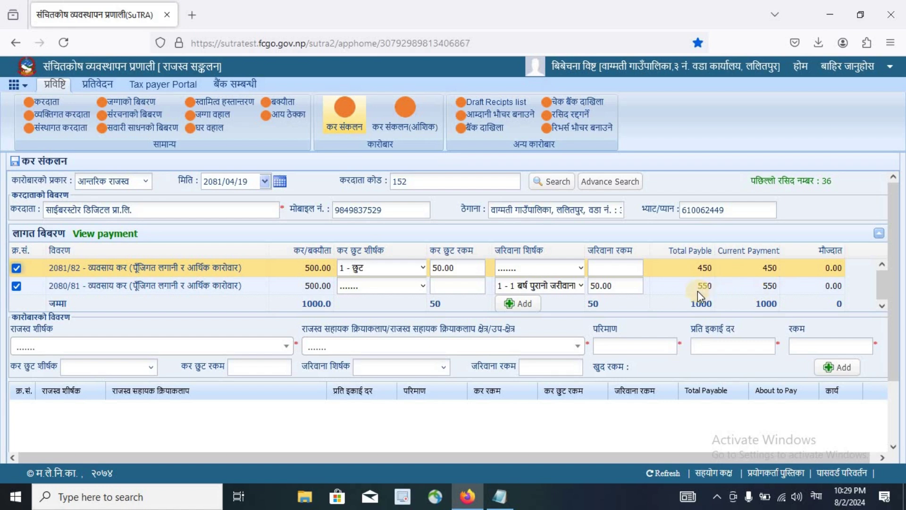
{"action": "left_click", "coordinate": [521, 309]}
{"action": "scroll", "coordinate": [456, 350], "scroll_direction": "down", "scroll_amount": 2}
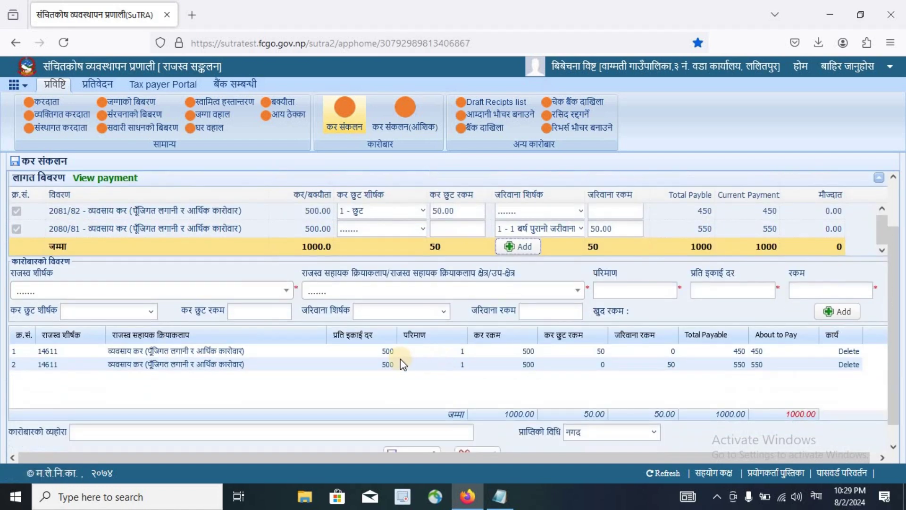
{"action": "scroll", "coordinate": [433, 373], "scroll_direction": "down", "scroll_amount": 1}
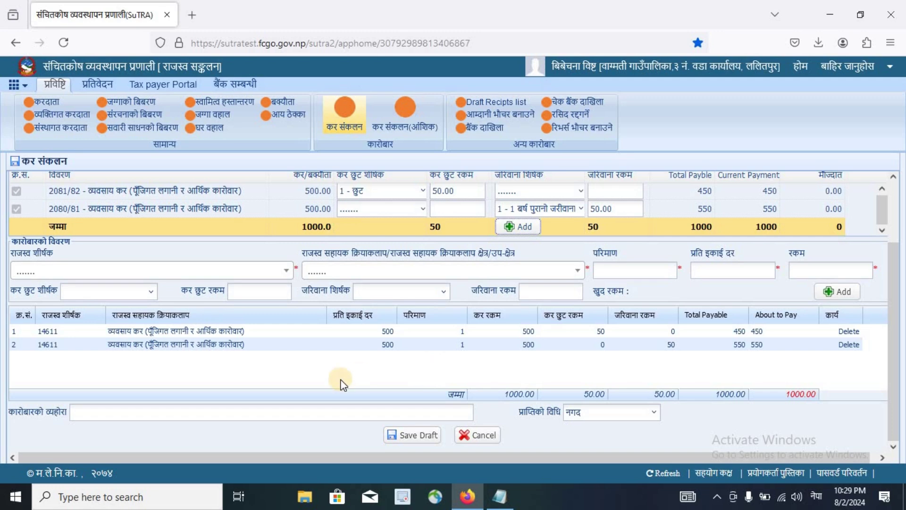
Step: Enter "आ.ब. 2081/82 सम्मको व्यवसाय कर ।" as the transaction description and set the receipt method to नगद
{"action": "left_click", "coordinate": [241, 411]}
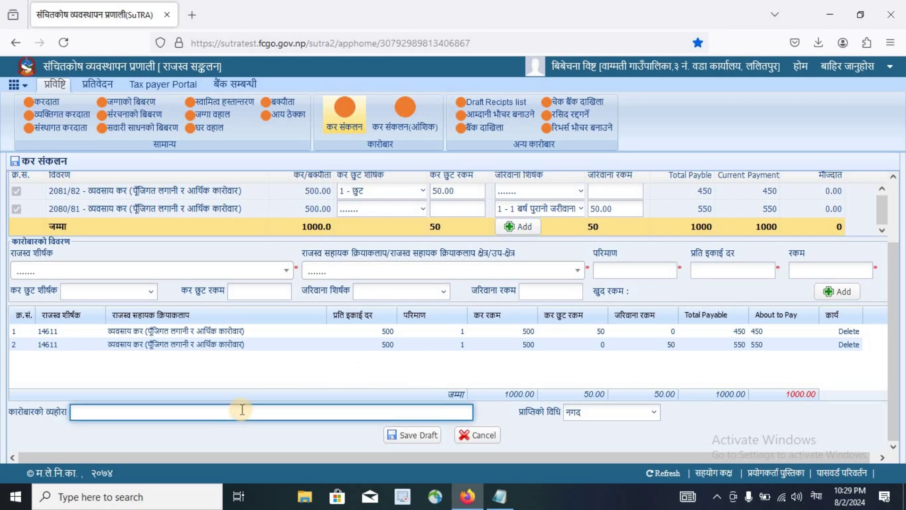
{"action": "type", "text": "आ.ब. 2081/82 सम्म"}
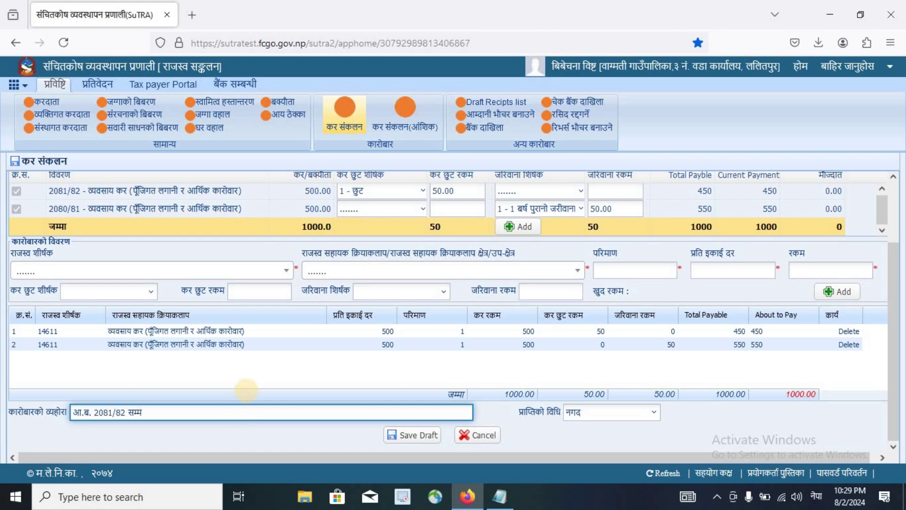
{"action": "type", "text": "को व्यवसाय कर "}
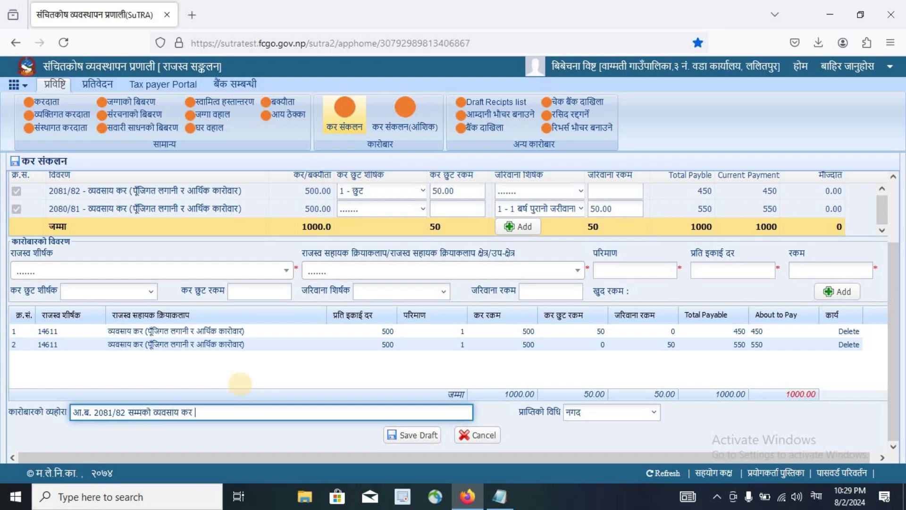
{"action": "type", "text": "र"}
{"action": "key", "text": "BackSpace"}
{"action": "type", "text": "।"}
{"action": "left_click", "coordinate": [318, 422]}
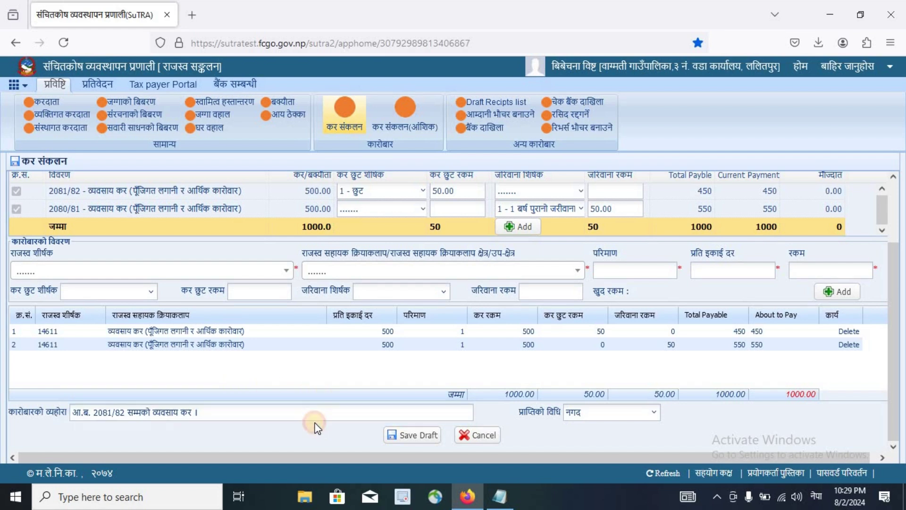
{"action": "left_click", "coordinate": [624, 413]}
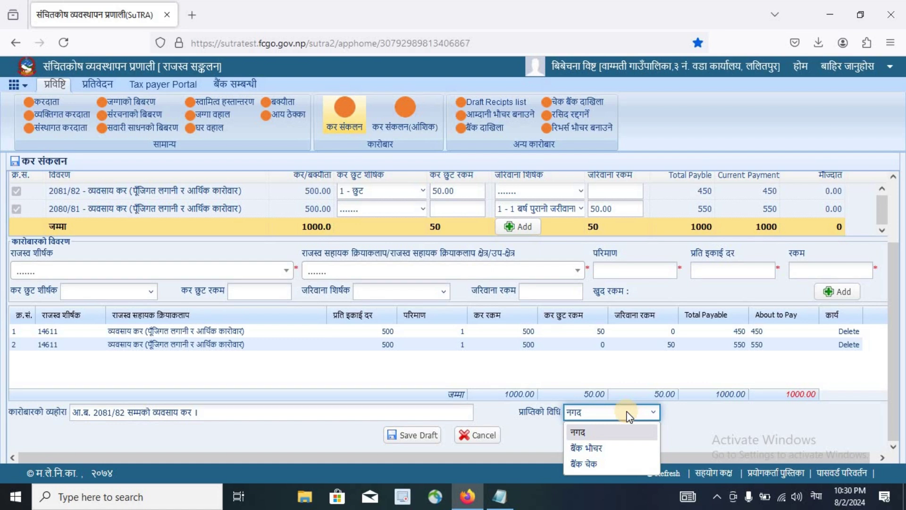
{"action": "left_click", "coordinate": [578, 431]}
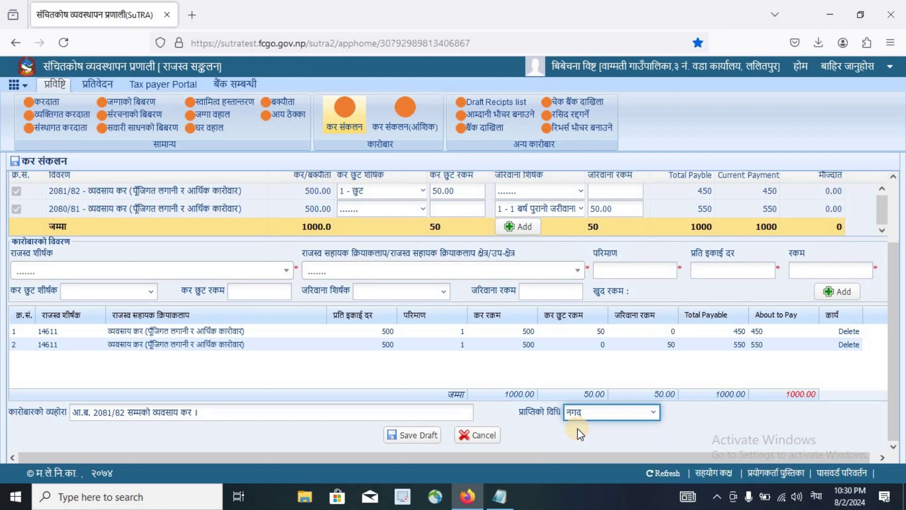
Step: Save the collection as a draft and record its payment with a tender amount of 1000
{"action": "left_click", "coordinate": [397, 440]}
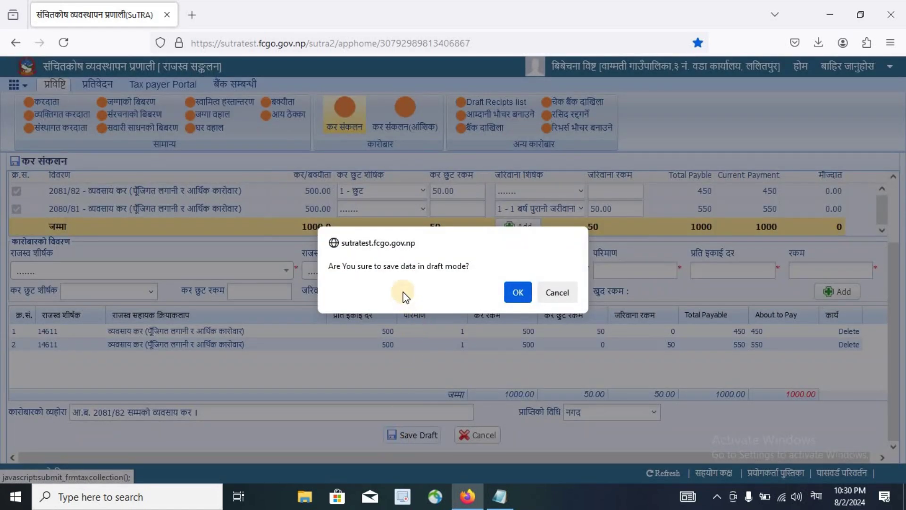
{"action": "left_click", "coordinate": [516, 293]}
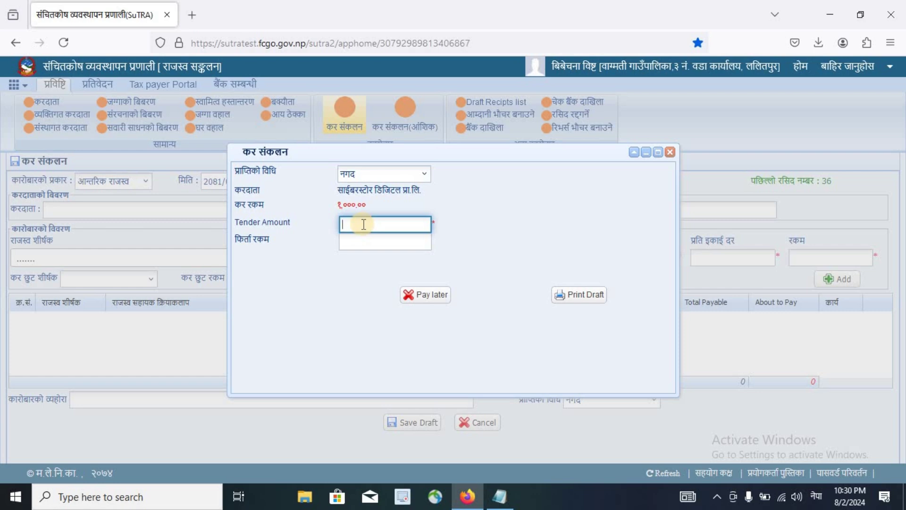
{"action": "type", "text": "1000"}
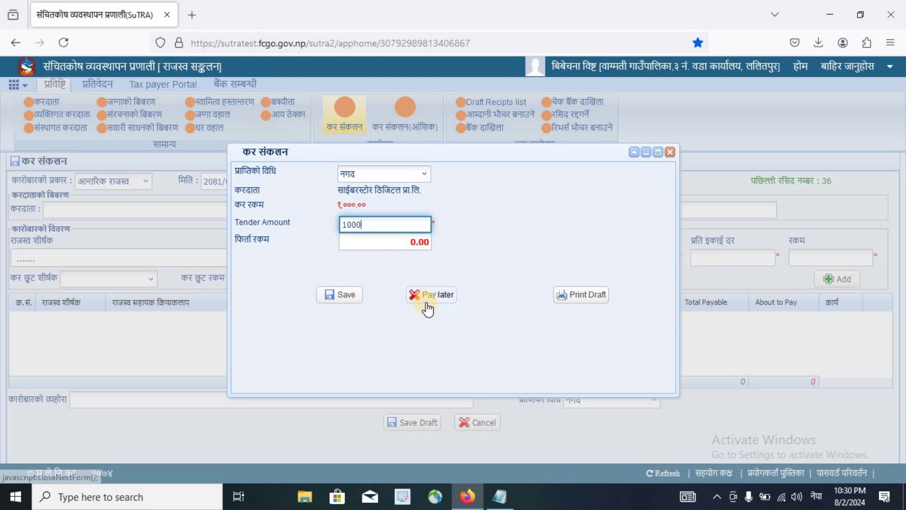
{"action": "left_click", "coordinate": [339, 299]}
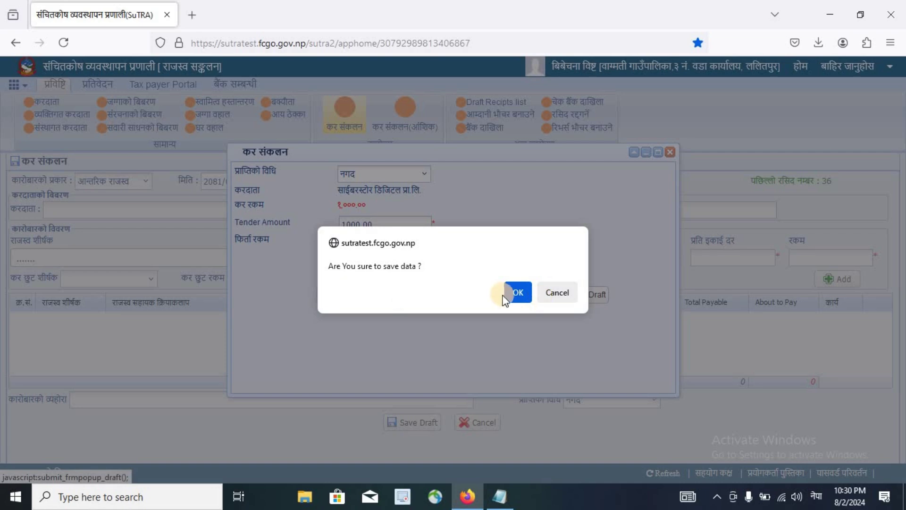
{"action": "left_click", "coordinate": [506, 295]}
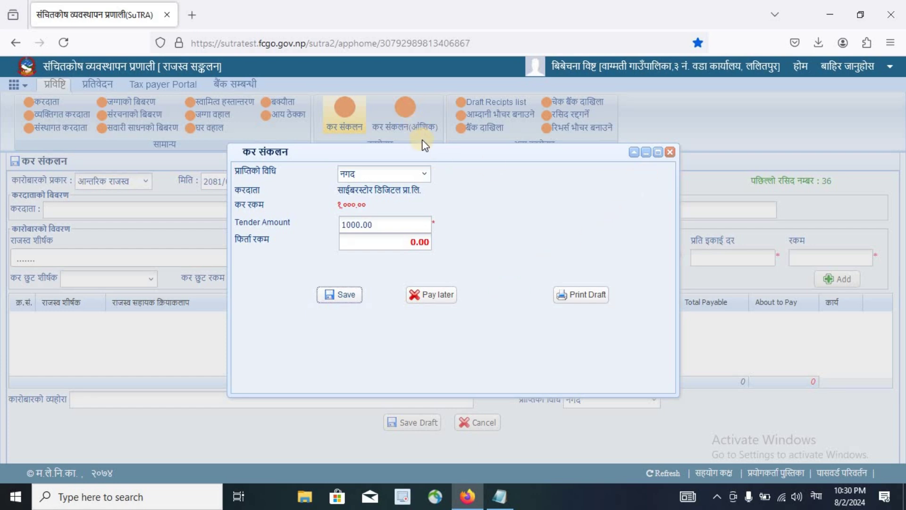
{"action": "left_click", "coordinate": [670, 153]}
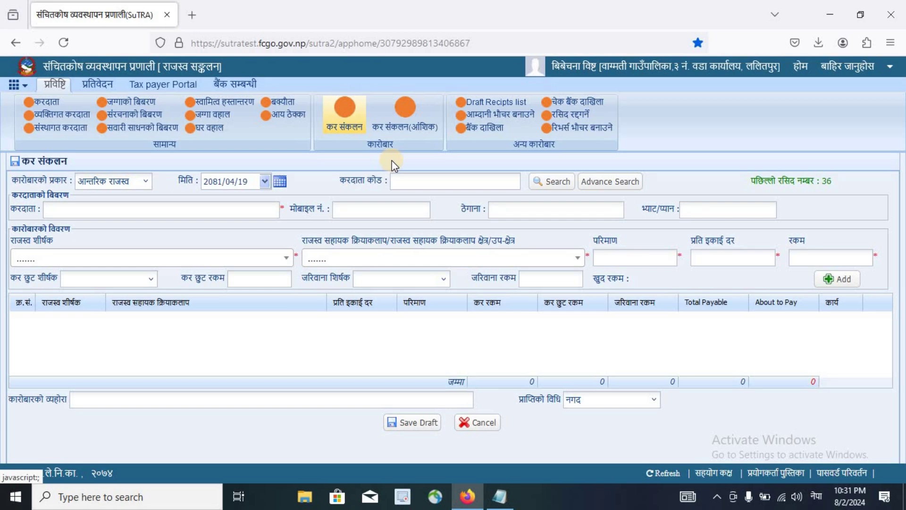
Step: Open the म.ले.प.फा.नं. १०१ नगदी / प्राप्ती रसिद report and search the 2081/82 receipts from 2081/04/01 to 2081/04/19
{"action": "left_click", "coordinate": [95, 86]}
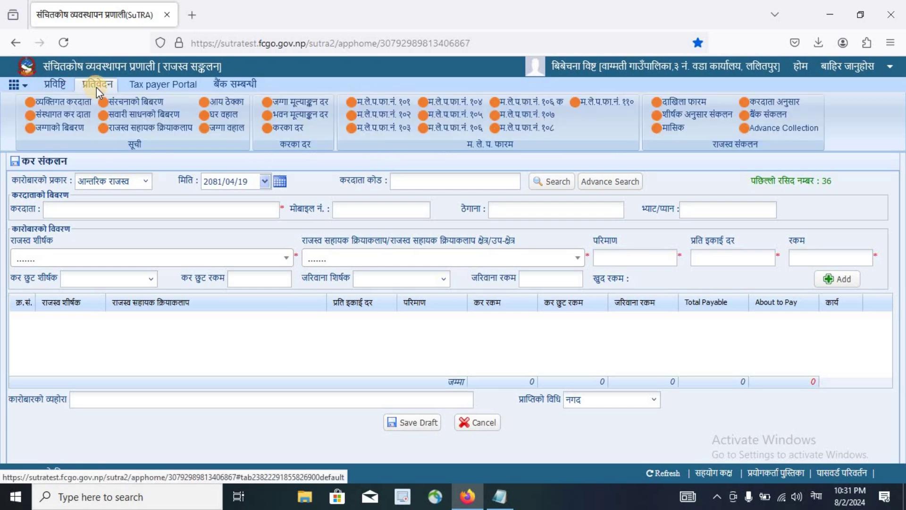
{"action": "left_click", "coordinate": [385, 106]}
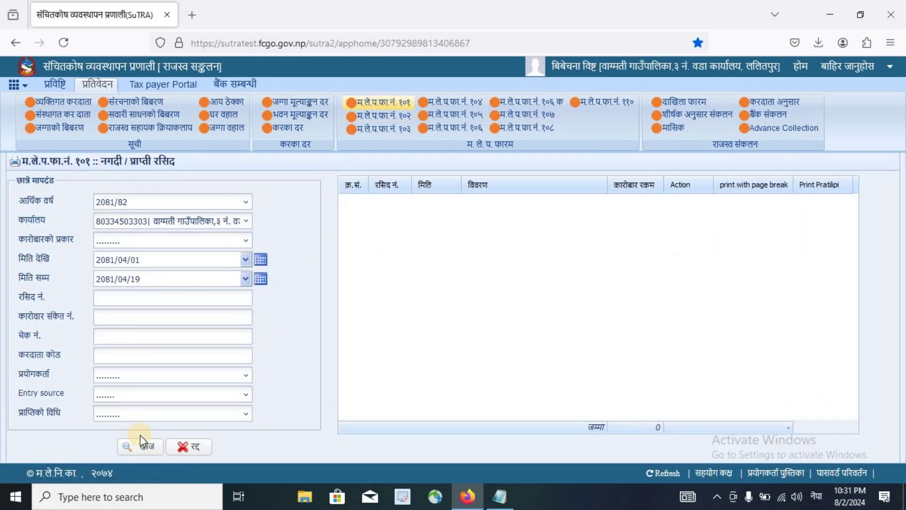
{"action": "left_click", "coordinate": [141, 446]}
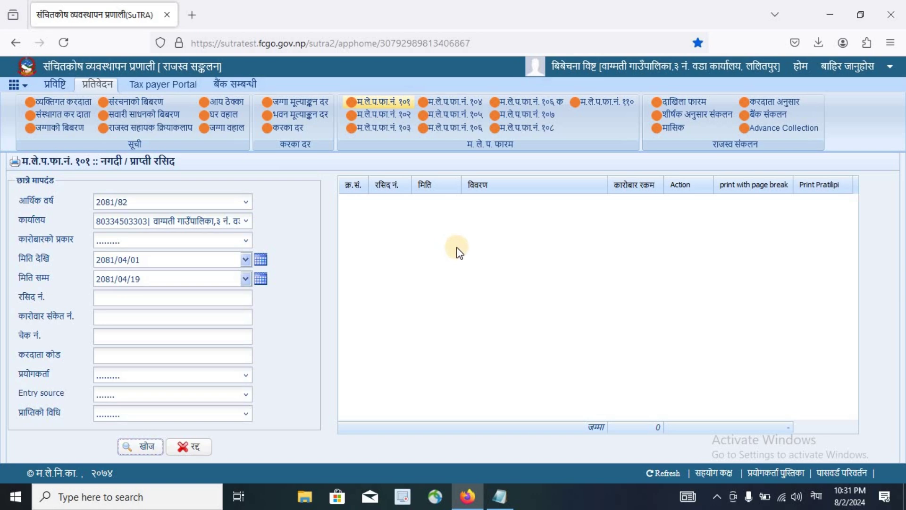
{"action": "left_click", "coordinate": [140, 446]}
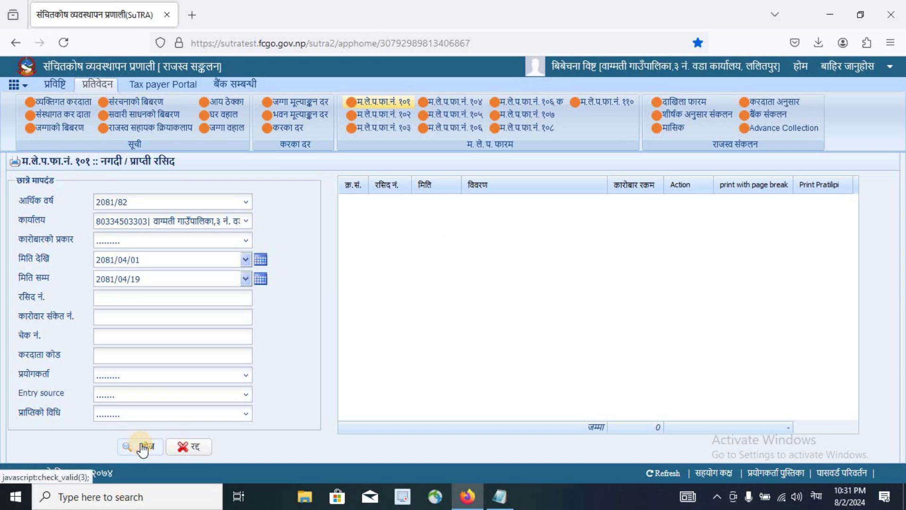
{"action": "left_click", "coordinate": [149, 240]}
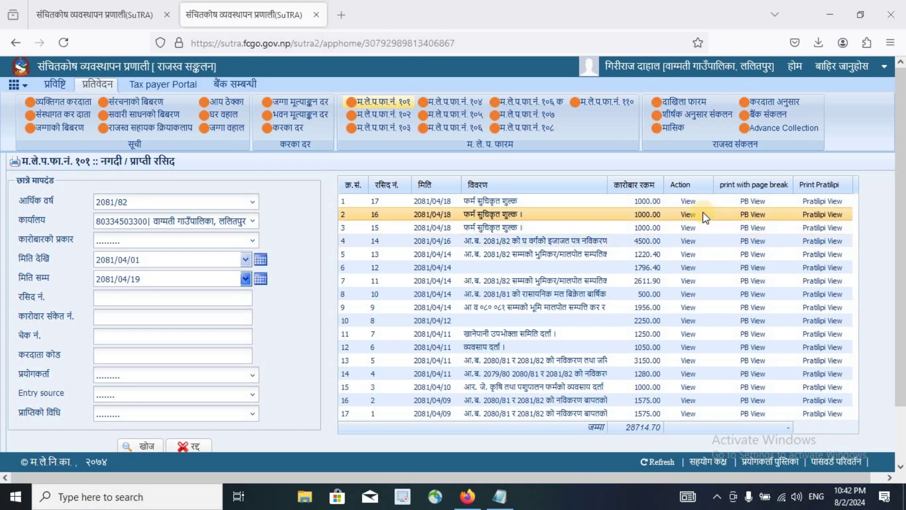
Step: Open the topmost फर्म सुचिकृत शुल्क receipt dated 2081/04/18 and look through its copies
{"action": "left_click", "coordinate": [685, 199]}
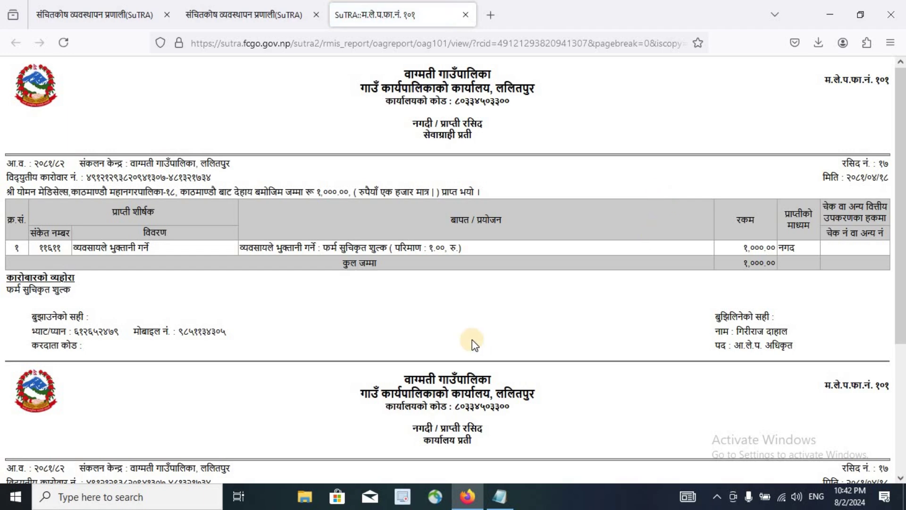
{"action": "scroll", "coordinate": [472, 339], "scroll_direction": "down", "scroll_amount": 8}
{"action": "scroll", "coordinate": [472, 339], "scroll_direction": "up", "scroll_amount": 8}
Step: Bring up the receipt's print preview and check how its two copies are laid out across the pages
{"action": "key", "text": "ctrl+p"}
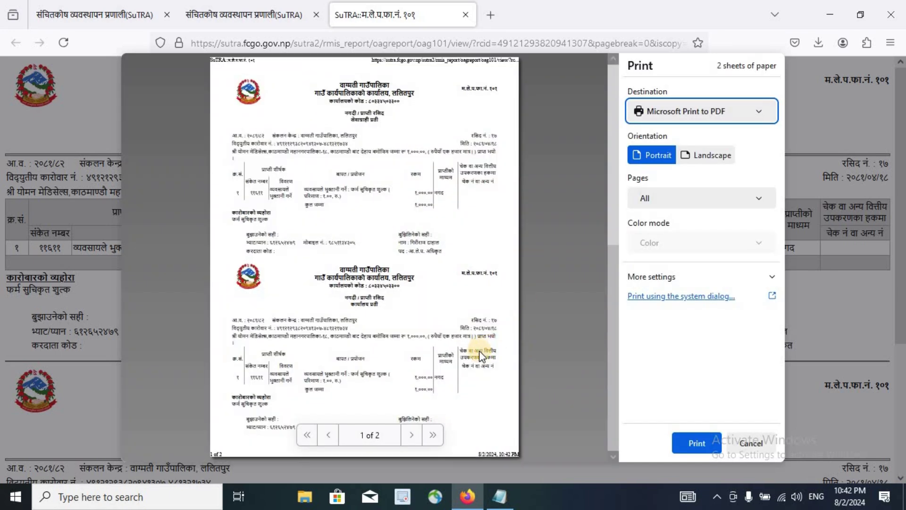
{"action": "scroll", "coordinate": [478, 348], "scroll_direction": "down", "scroll_amount": 5}
{"action": "scroll", "coordinate": [403, 242], "scroll_direction": "up", "scroll_amount": 5}
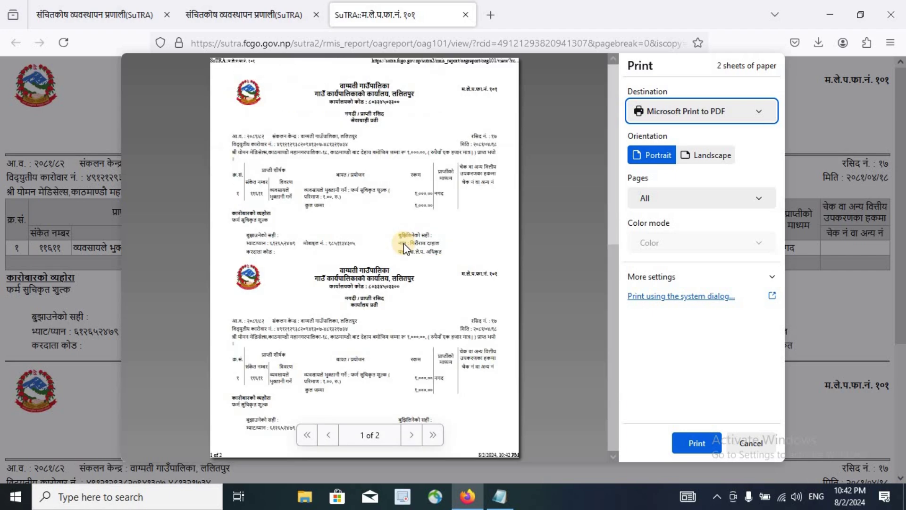
{"action": "scroll", "coordinate": [387, 377], "scroll_direction": "down", "scroll_amount": 5}
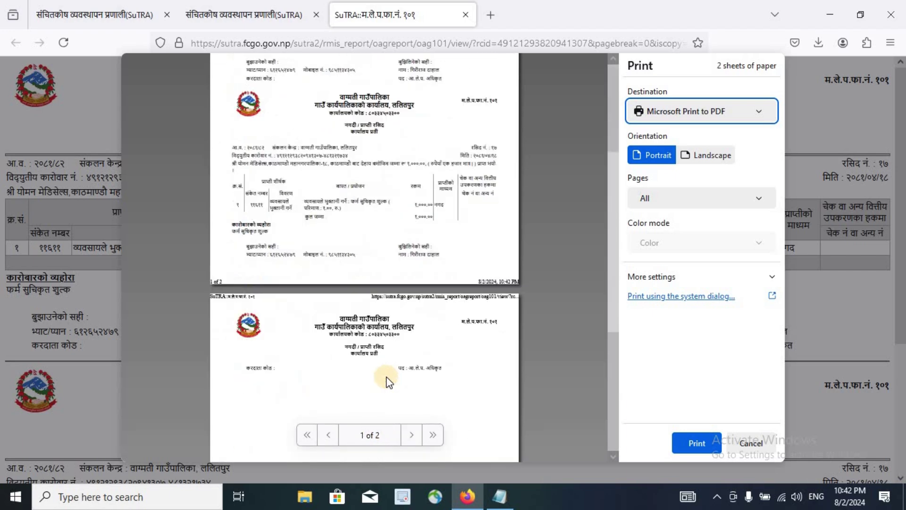
{"action": "scroll", "coordinate": [388, 376], "scroll_direction": "up", "scroll_amount": 2}
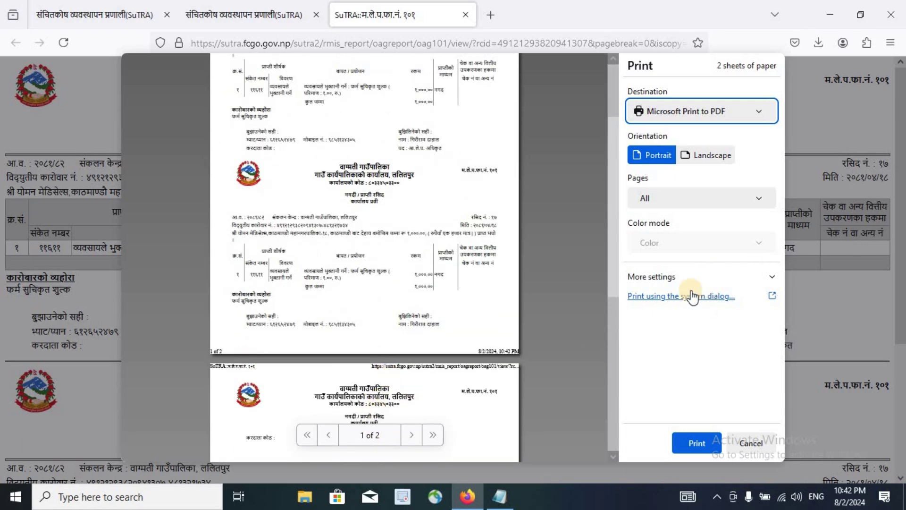
Step: Set the print paper size to A4 for the receipt
{"action": "left_click", "coordinate": [667, 282]}
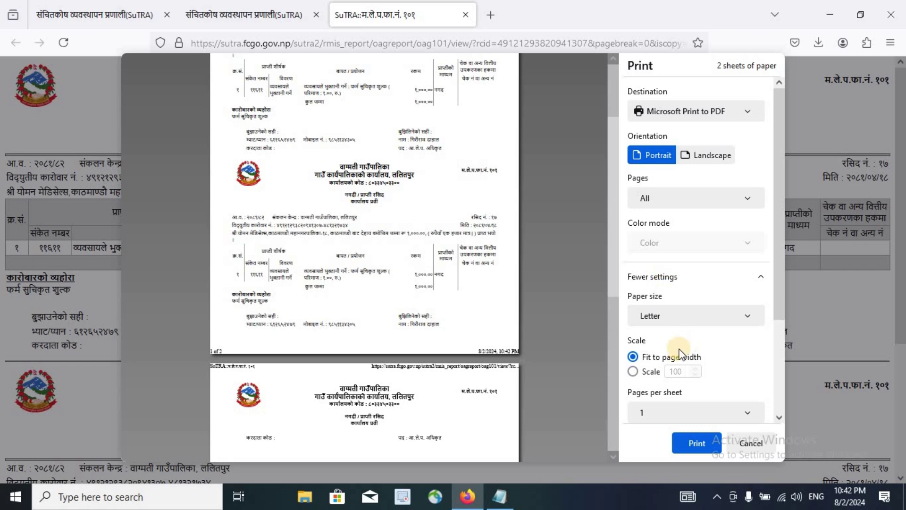
{"action": "scroll", "coordinate": [645, 356], "scroll_direction": "down", "scroll_amount": 2}
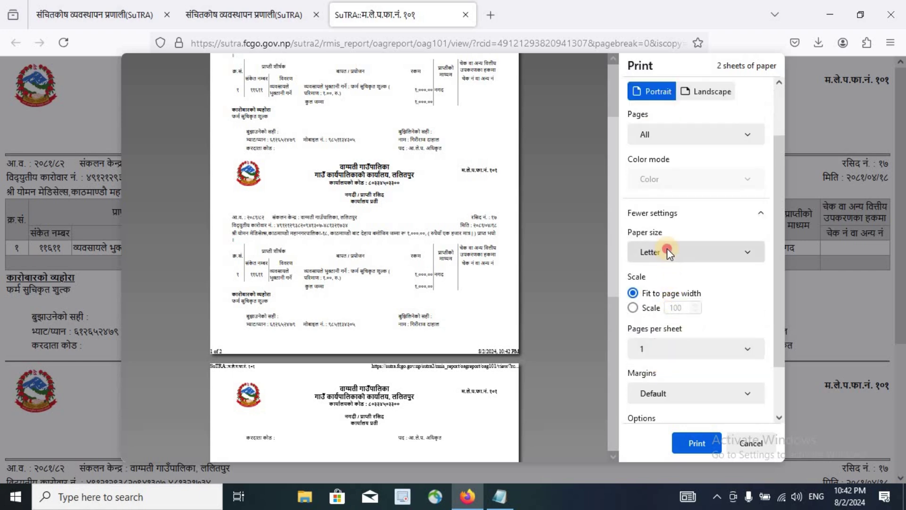
{"action": "left_click", "coordinate": [667, 251]}
{"action": "left_click", "coordinate": [660, 287]}
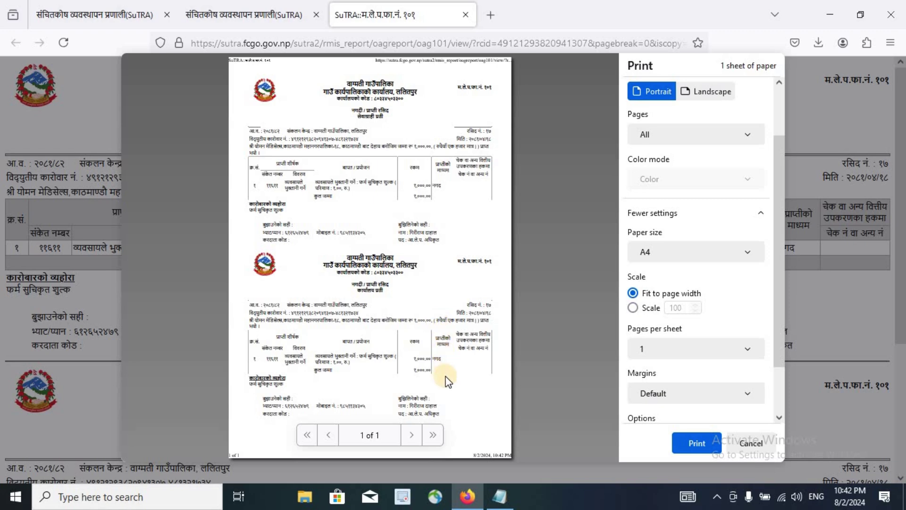
Step: Turn on background printing and turn off headers and footers for the receipt, and dismiss the print dialog without printing
{"action": "scroll", "coordinate": [715, 392], "scroll_direction": "down", "scroll_amount": 1}
{"action": "scroll", "coordinate": [716, 389], "scroll_direction": "down", "scroll_amount": 1}
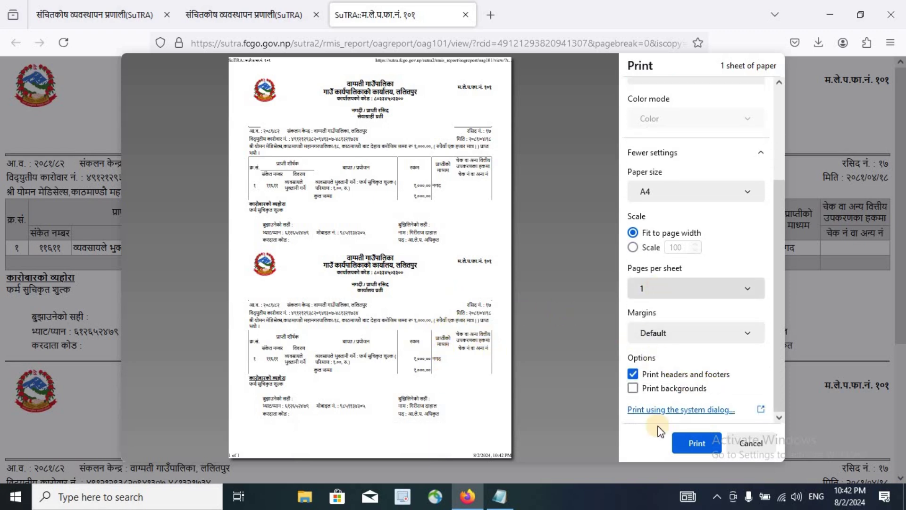
{"action": "left_click", "coordinate": [634, 388]}
{"action": "left_click", "coordinate": [633, 374]}
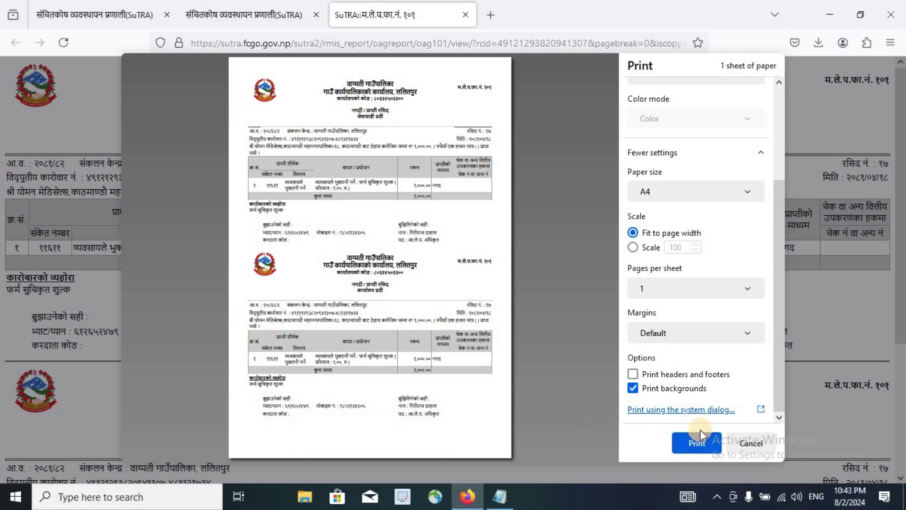
{"action": "left_click", "coordinate": [738, 437]}
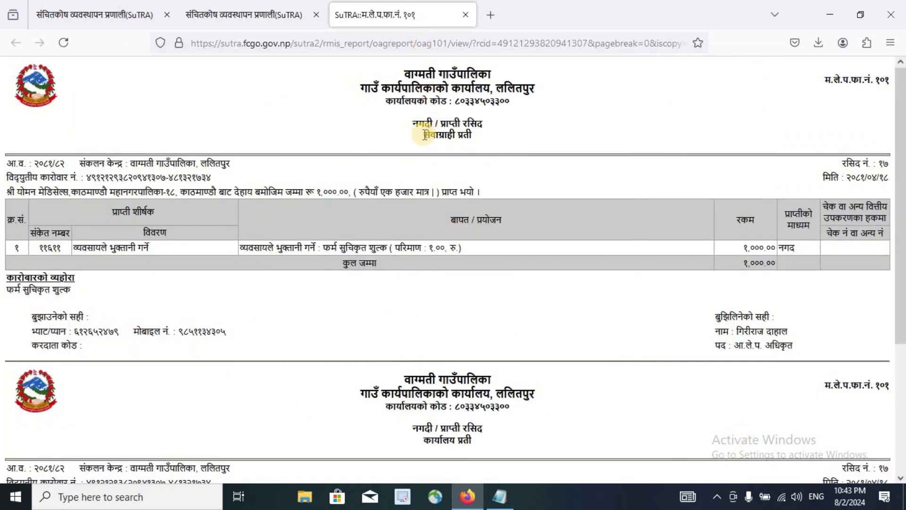
Step: Compare the सेवाग्राही प्रती and कार्यालय प्रती copies on the receipt, highlighting each copy's label
{"action": "left_click_drag", "start_coordinate": [425, 134], "coordinate": [489, 132]}
{"action": "scroll", "coordinate": [446, 236], "scroll_direction": "down", "scroll_amount": 4}
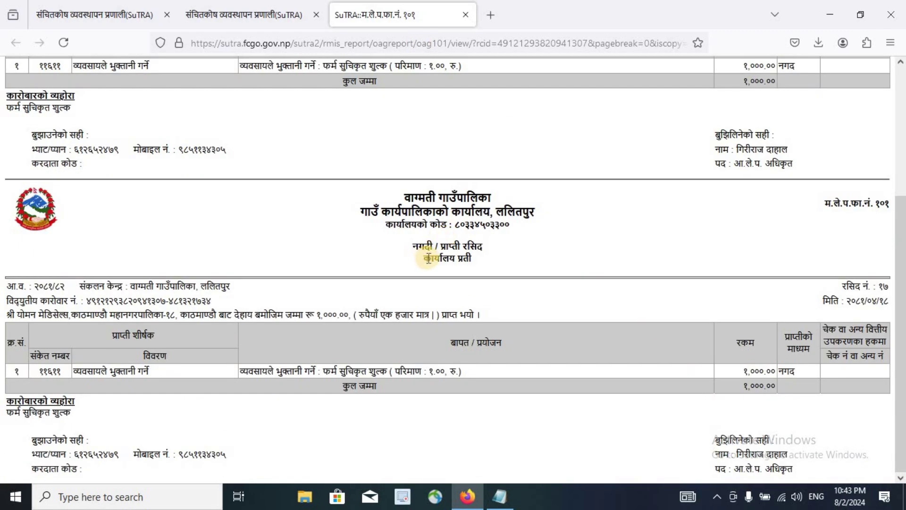
{"action": "left_click_drag", "start_coordinate": [424, 257], "coordinate": [482, 271]}
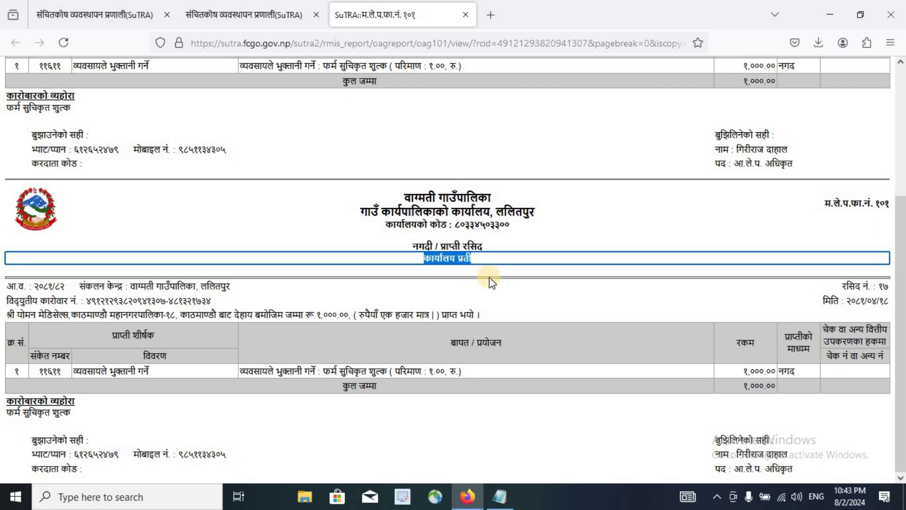
{"action": "scroll", "coordinate": [491, 283], "scroll_direction": "up", "scroll_amount": 4}
{"action": "scroll", "coordinate": [495, 285], "scroll_direction": "down", "scroll_amount": 4}
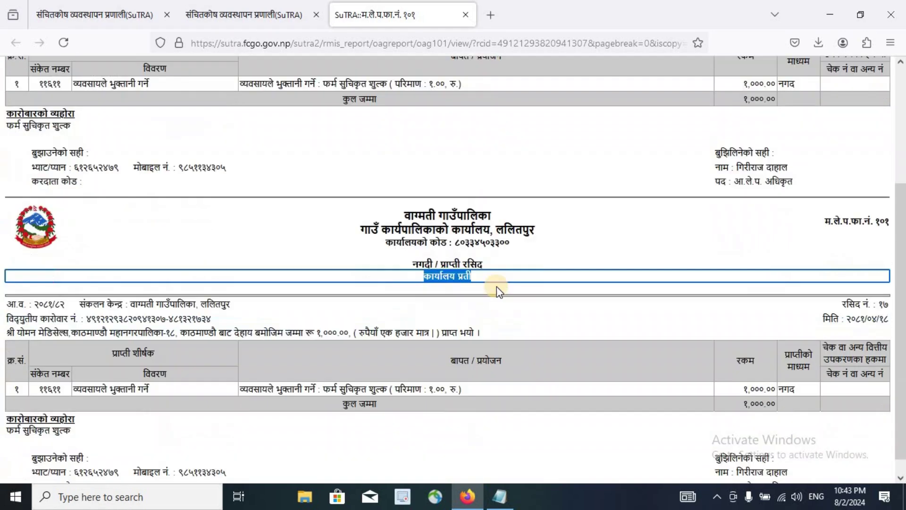
{"action": "left_click", "coordinate": [495, 270]}
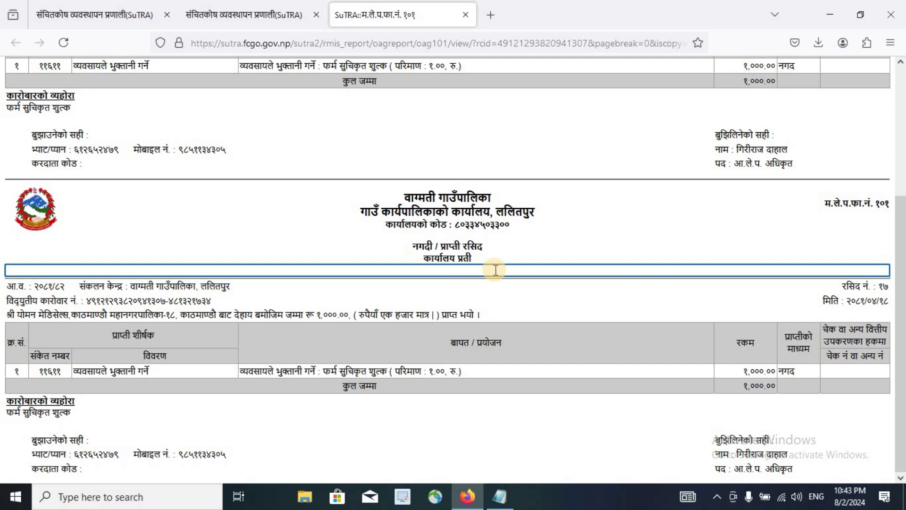
{"action": "scroll", "coordinate": [493, 268], "scroll_direction": "up", "scroll_amount": 4}
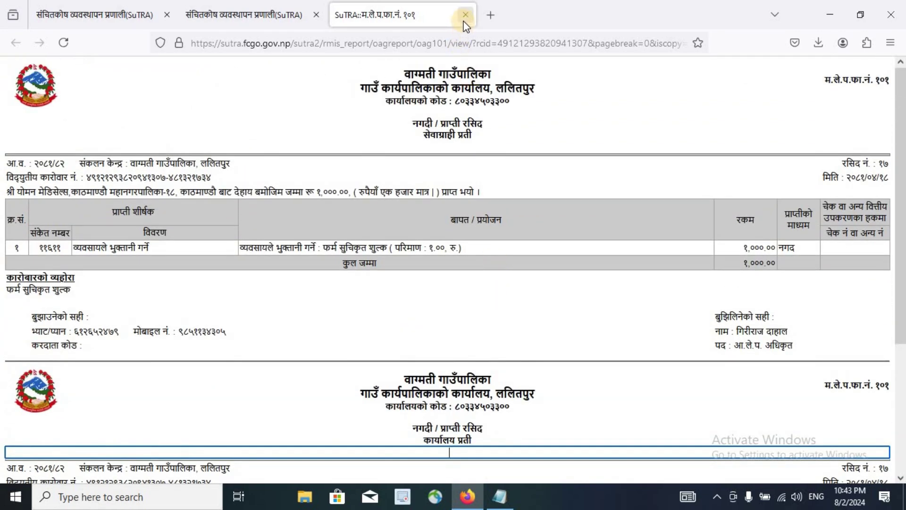
Step: Close the receipt and minimize the browser window
{"action": "left_click", "coordinate": [465, 18]}
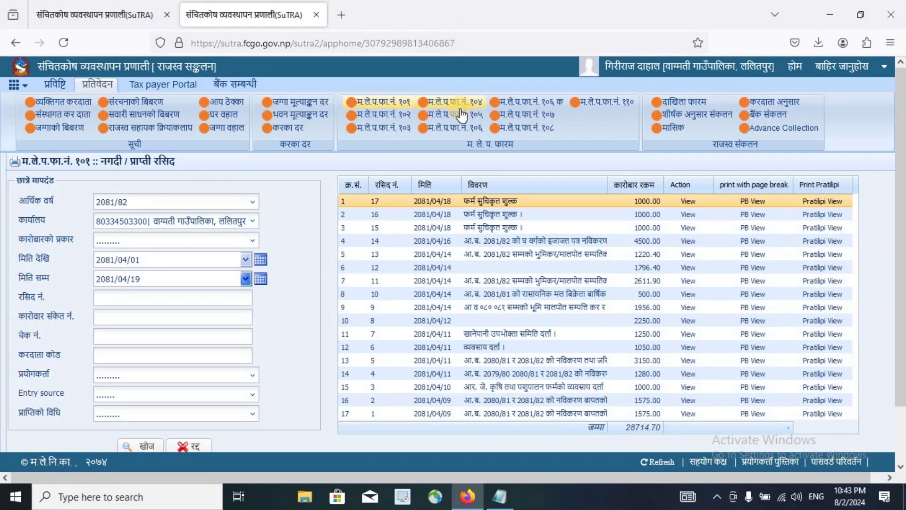
{"action": "left_click", "coordinate": [829, 9]}
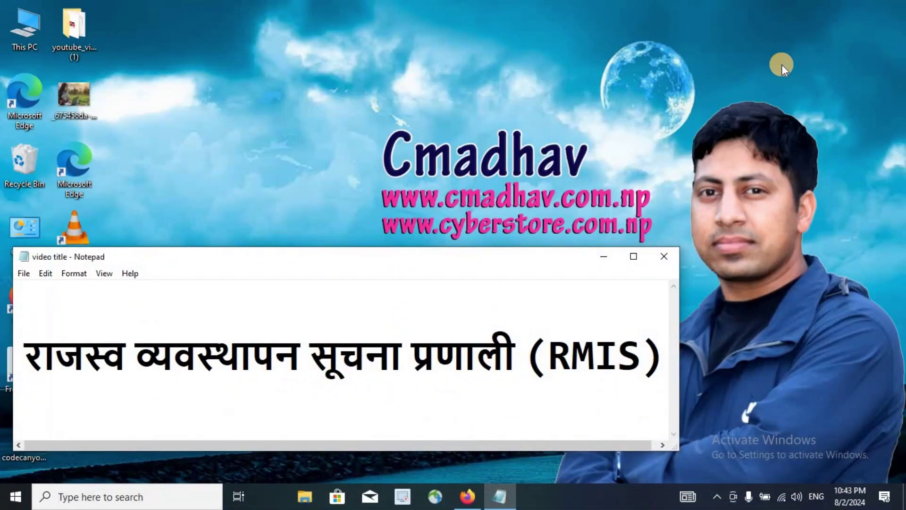